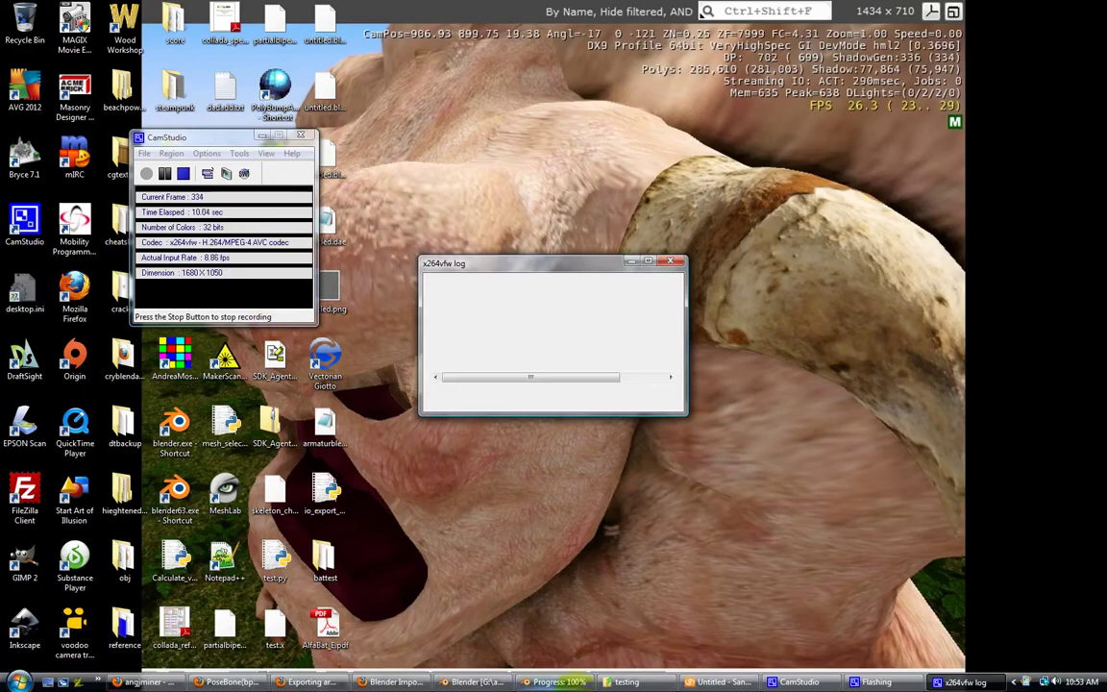
Step: Bring the Blender window with the twobonetest.blend armature to the front
click(471, 682)
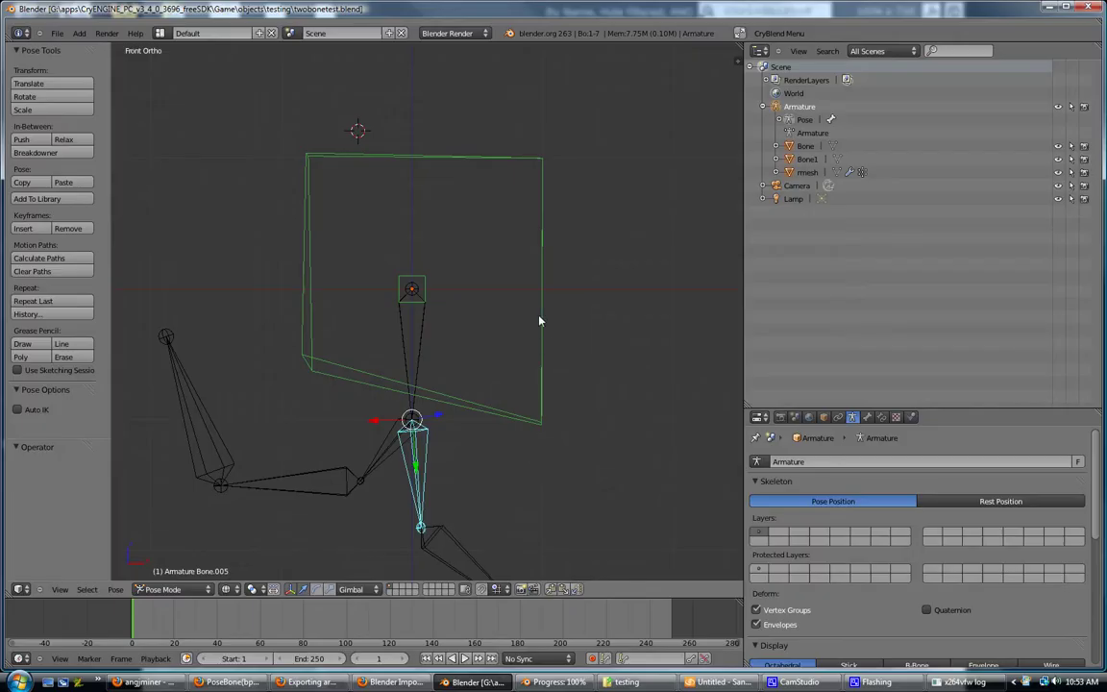
Step: Compare the armature's Pose Position and Rest Position from several angles, leaving Rest Position on
middle_drag(607, 358, 419, 338)
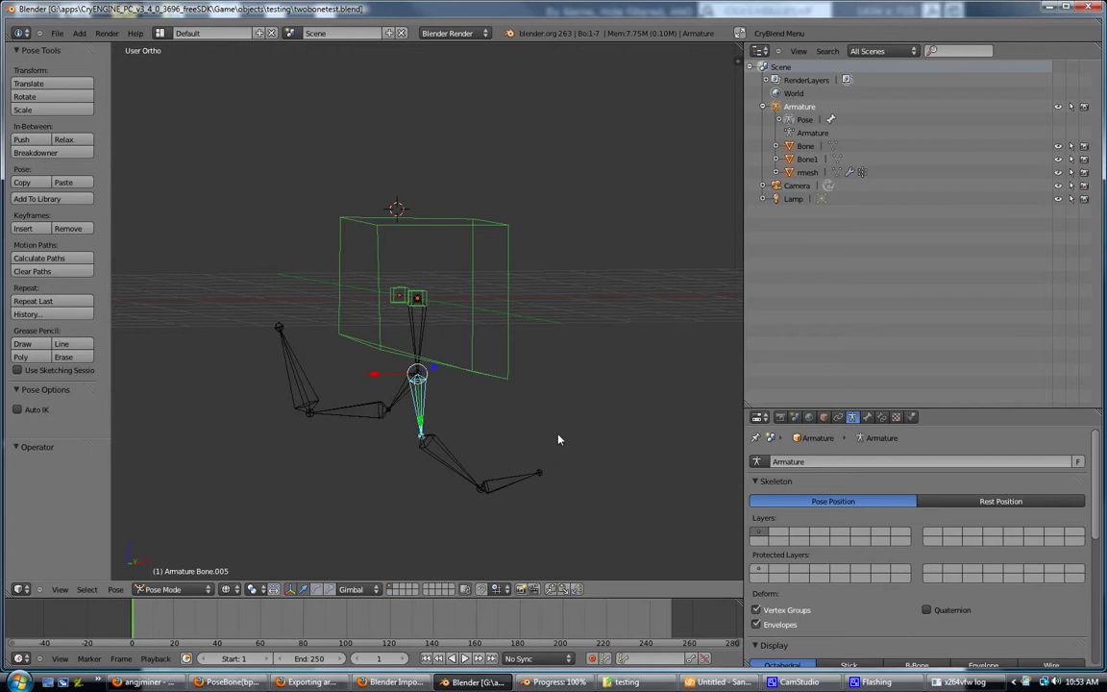
middle_drag(344, 457, 519, 538)
click(953, 502)
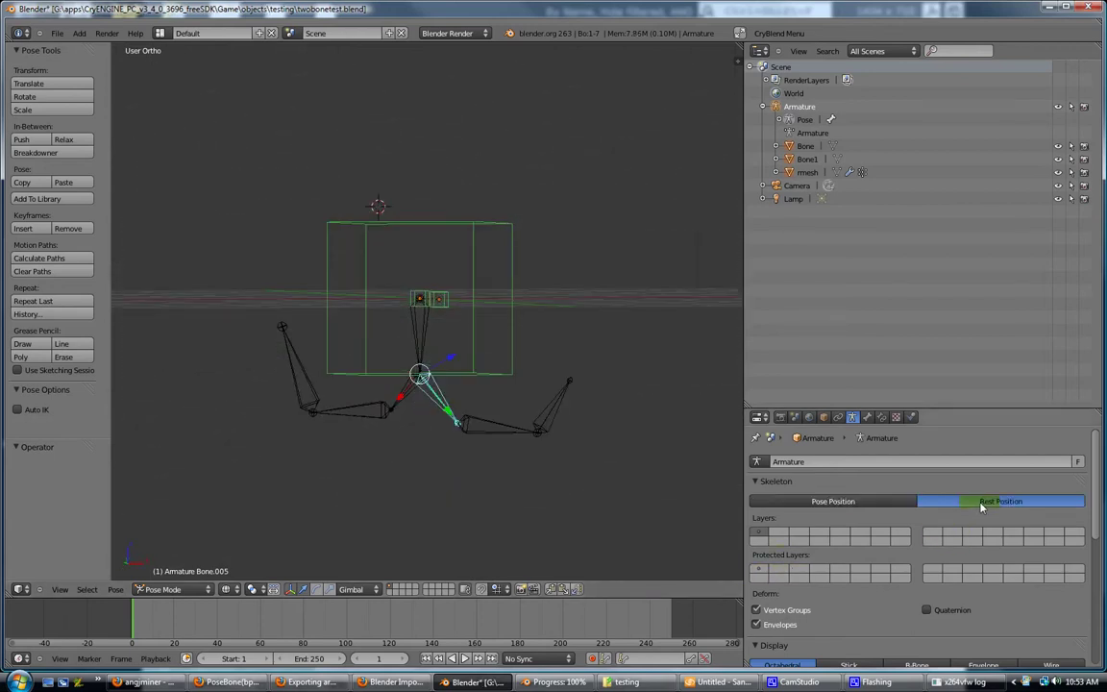
click(812, 502)
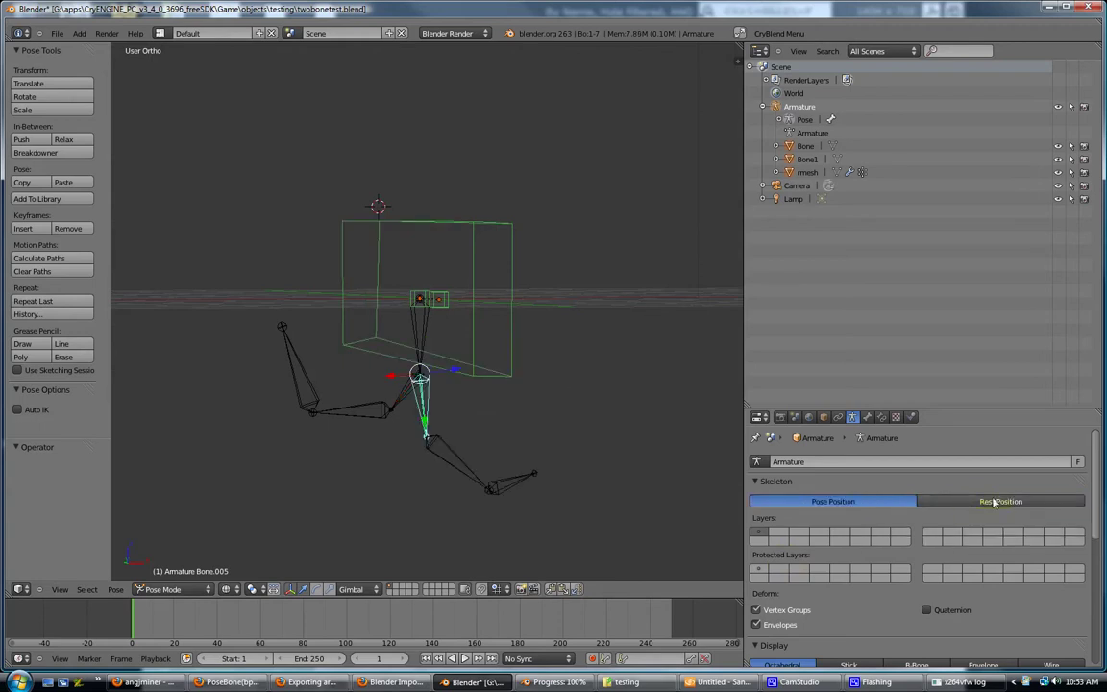
click(977, 502)
middle_drag(659, 447, 543, 383)
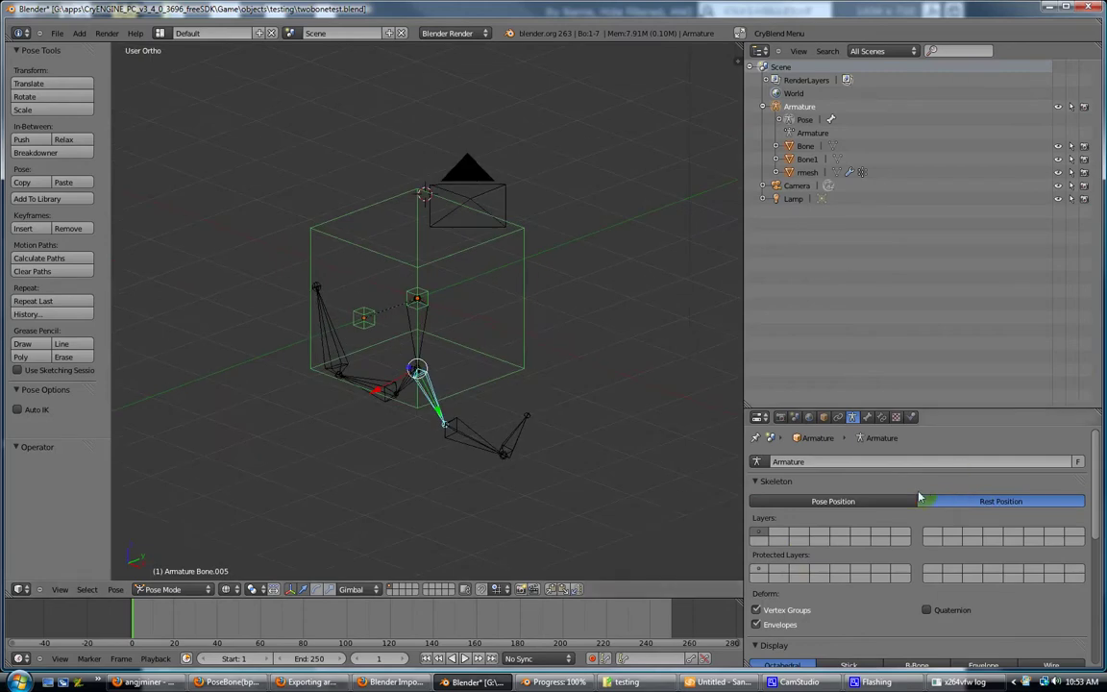
click(812, 501)
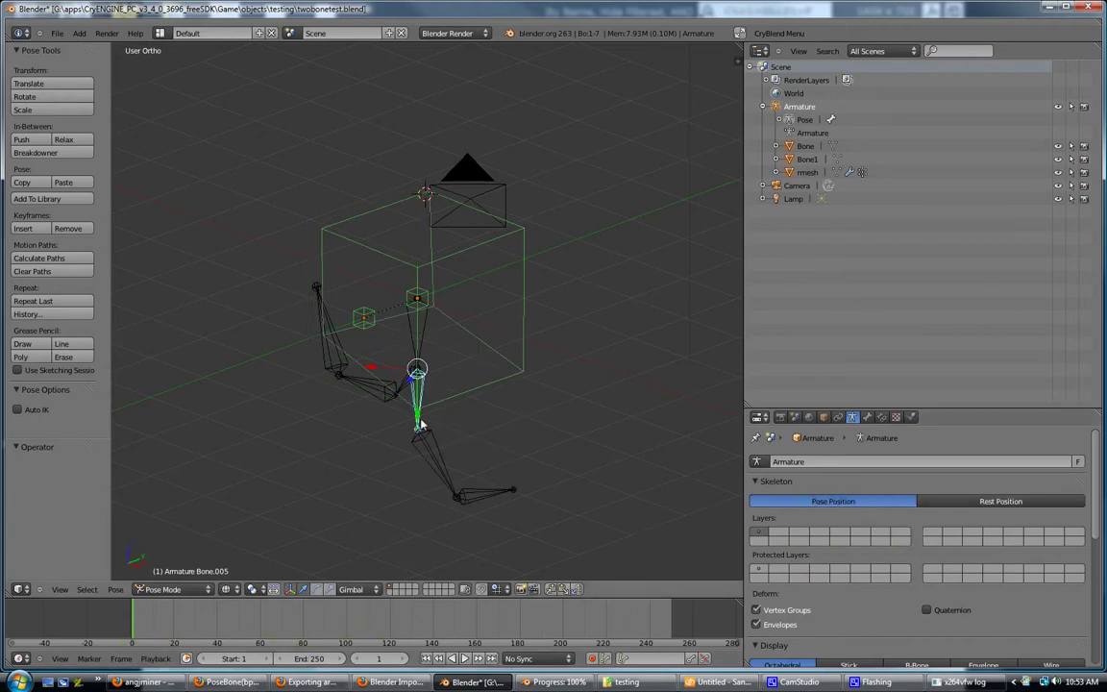
click(1001, 501)
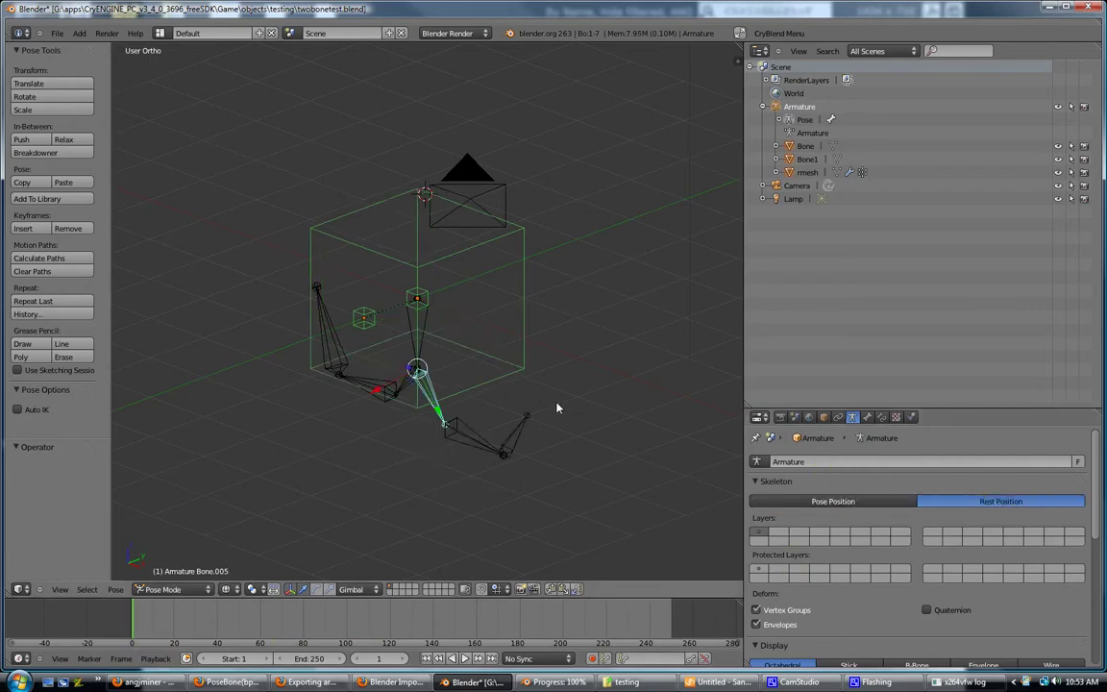
middle_drag(558, 408, 615, 376)
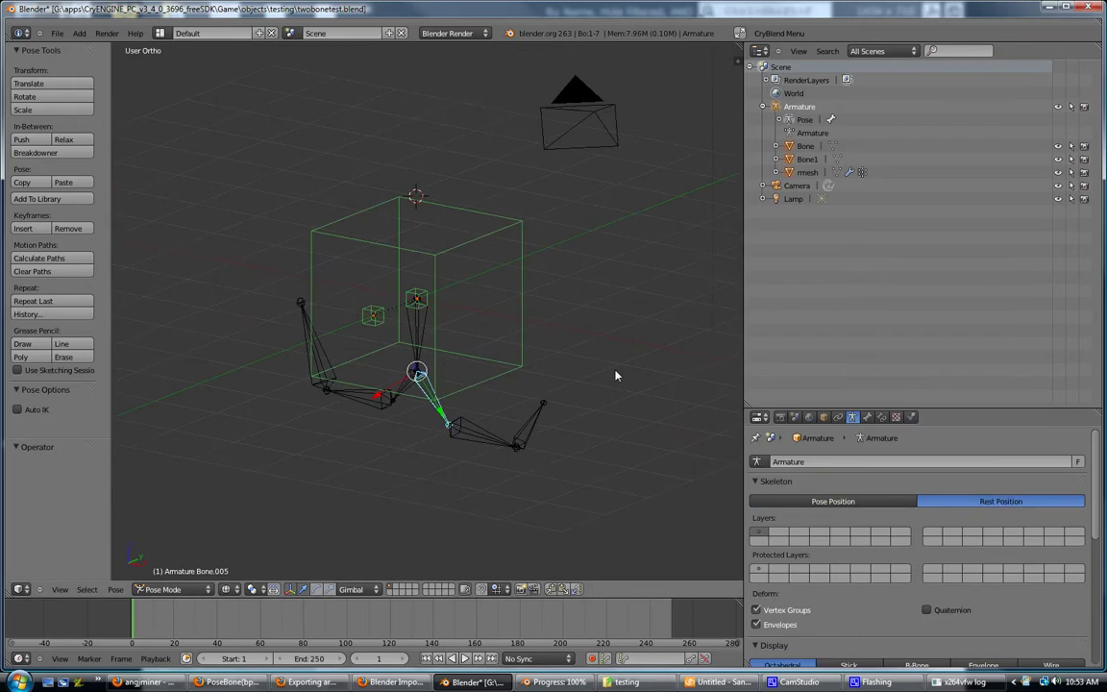
click(778, 33)
Step: Set up CryBlend's Export To Game with ChrCaf and Run Resource Compiler ticked
click(780, 33)
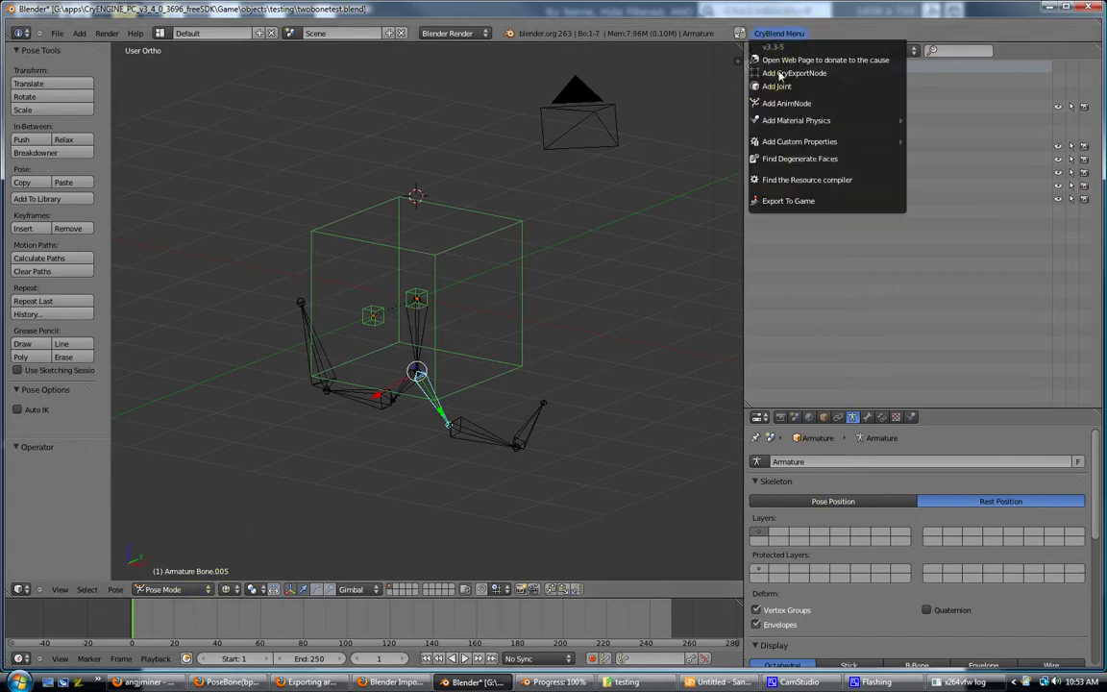
click(780, 202)
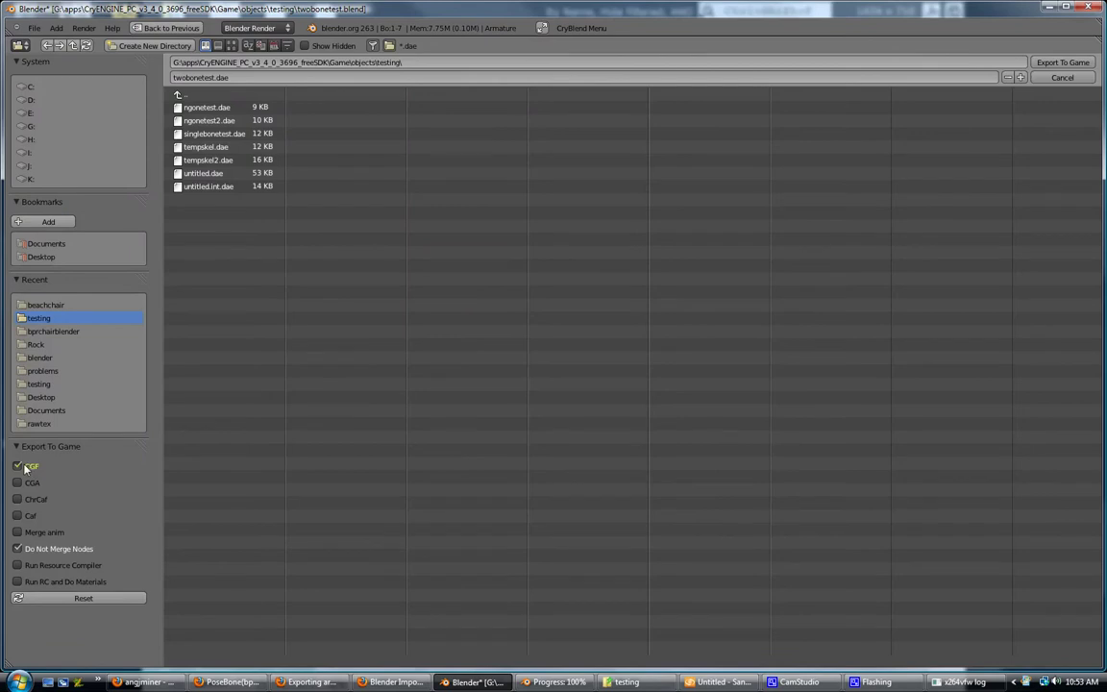
click(18, 499)
click(17, 565)
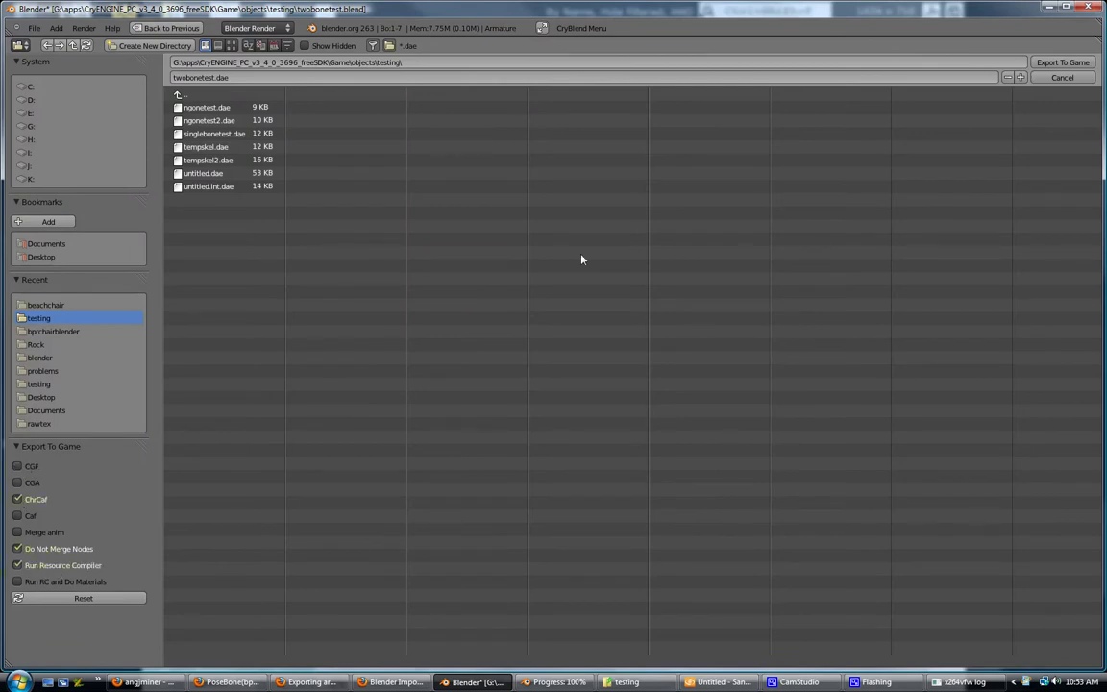
Step: Export twobonetest.dae to the testing folder, review the compiler log, and bring up CryENGINE Sandbox
click(1063, 62)
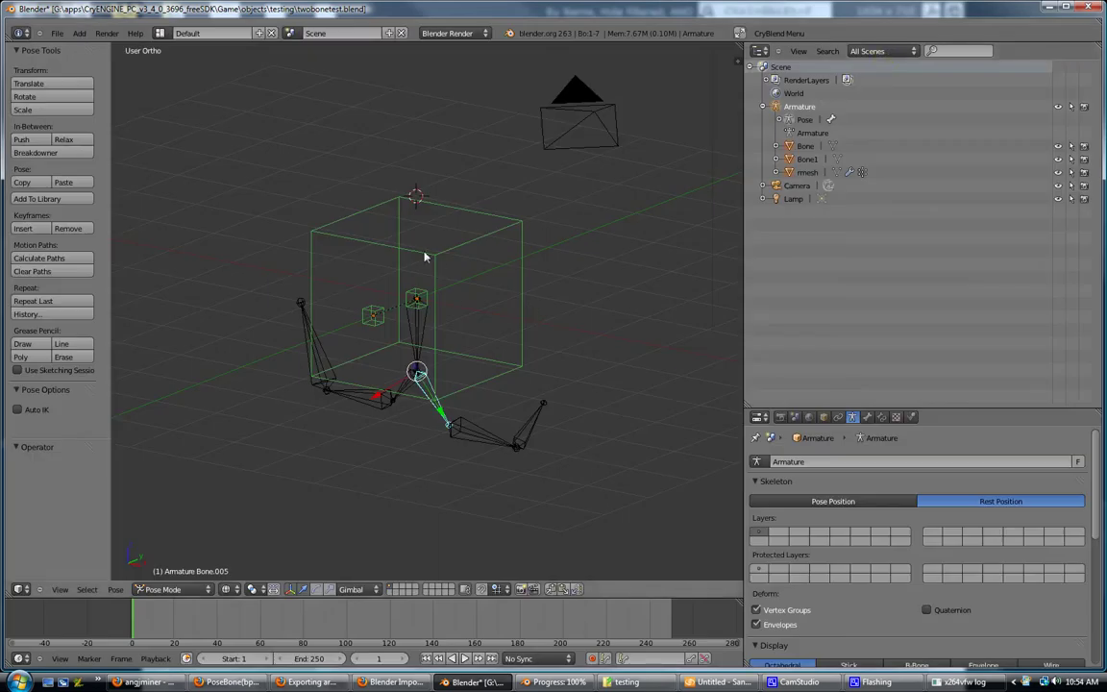
click(556, 682)
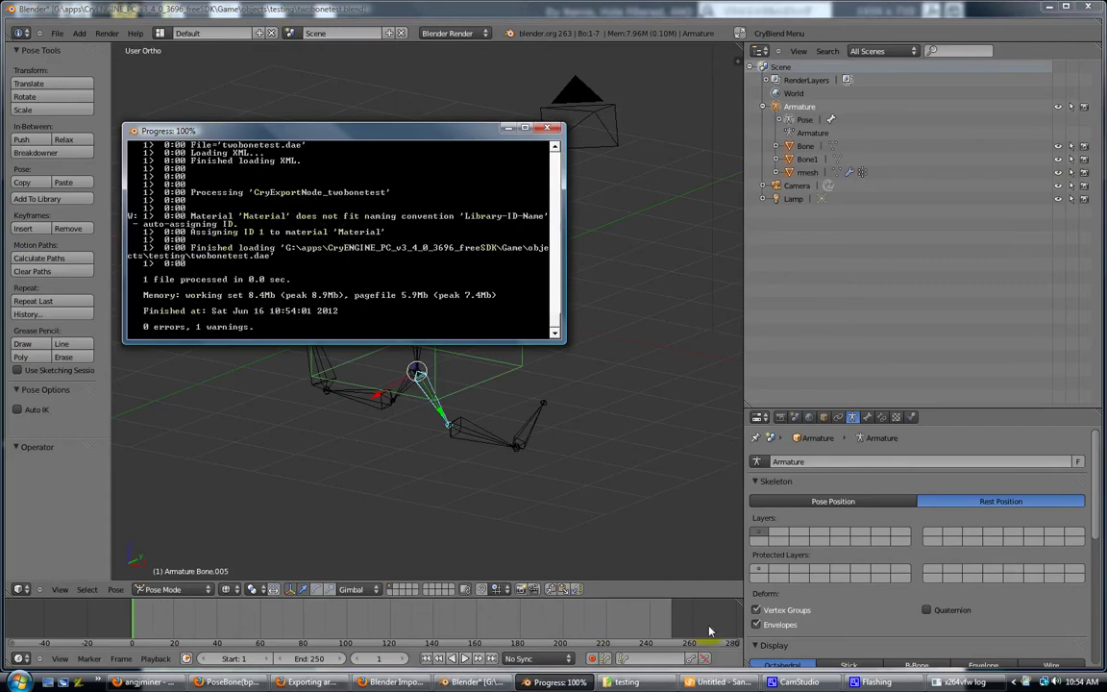
click(723, 681)
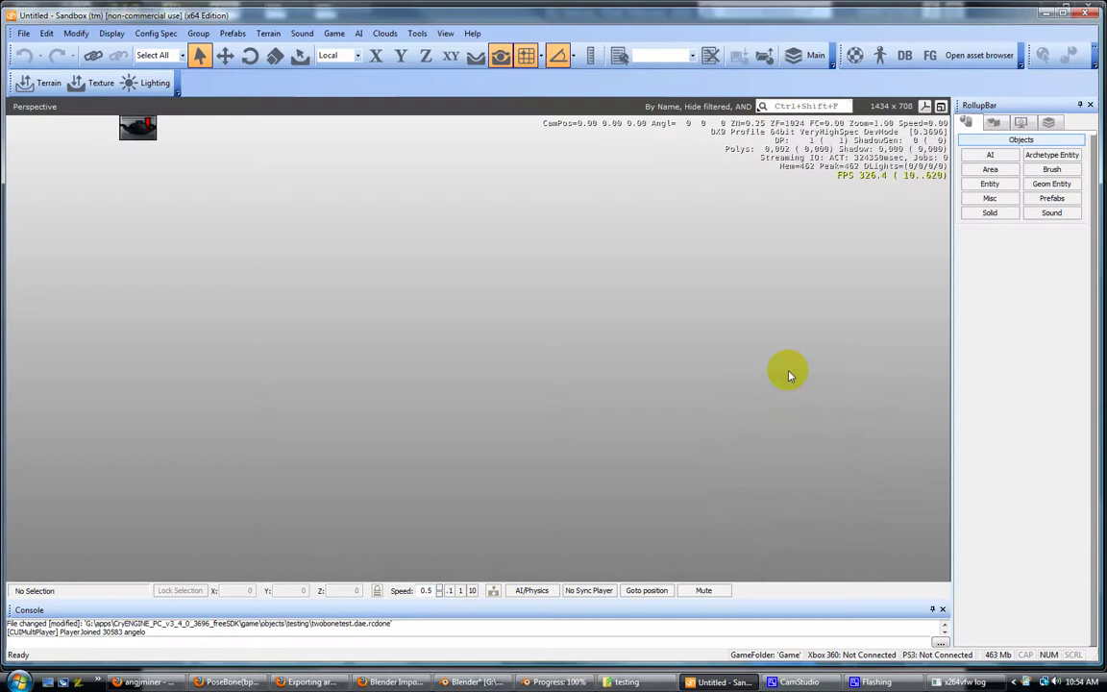
Step: Browse the Geom Entity tree to objects > testing
click(1051, 183)
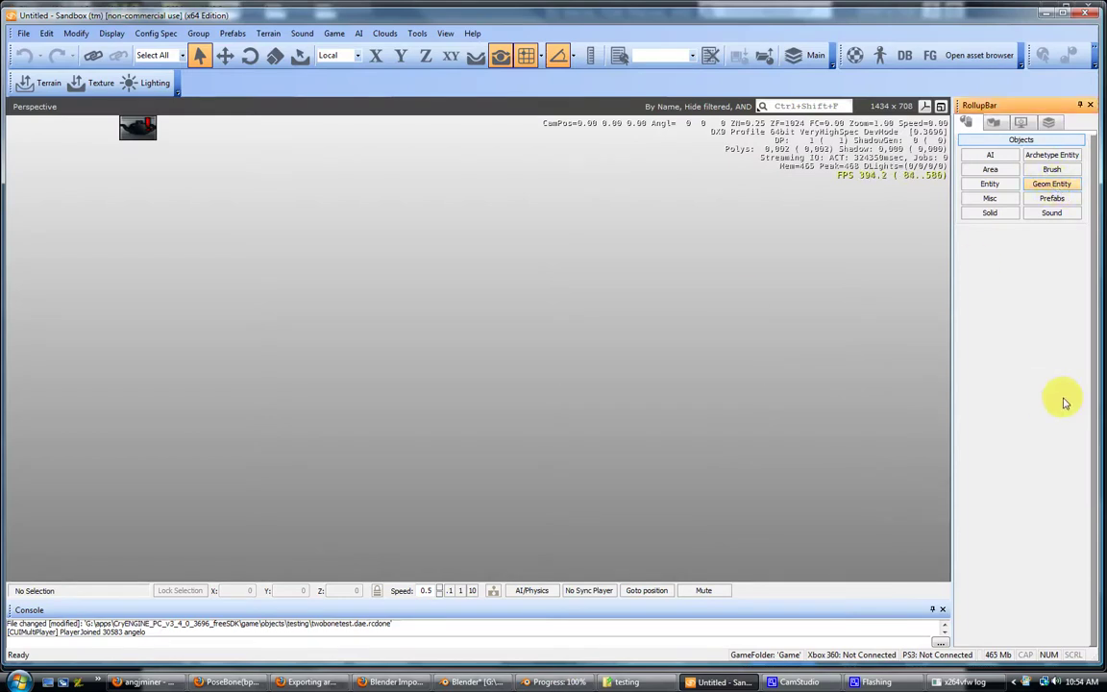
click(967, 260)
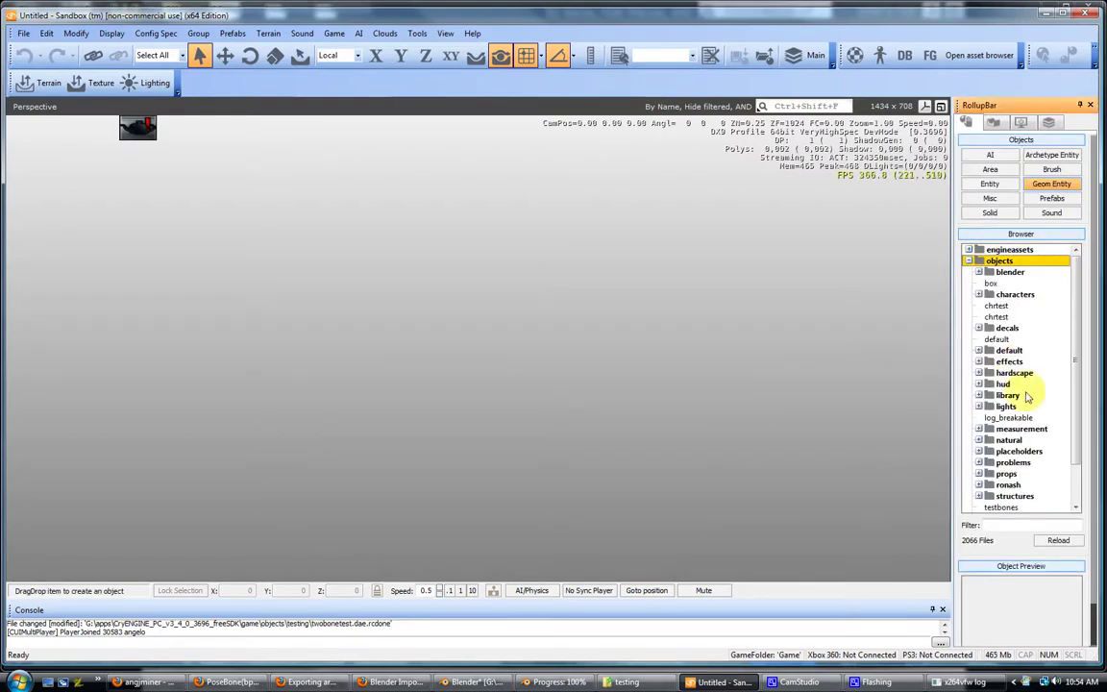
scroll(1081, 461, down, 2)
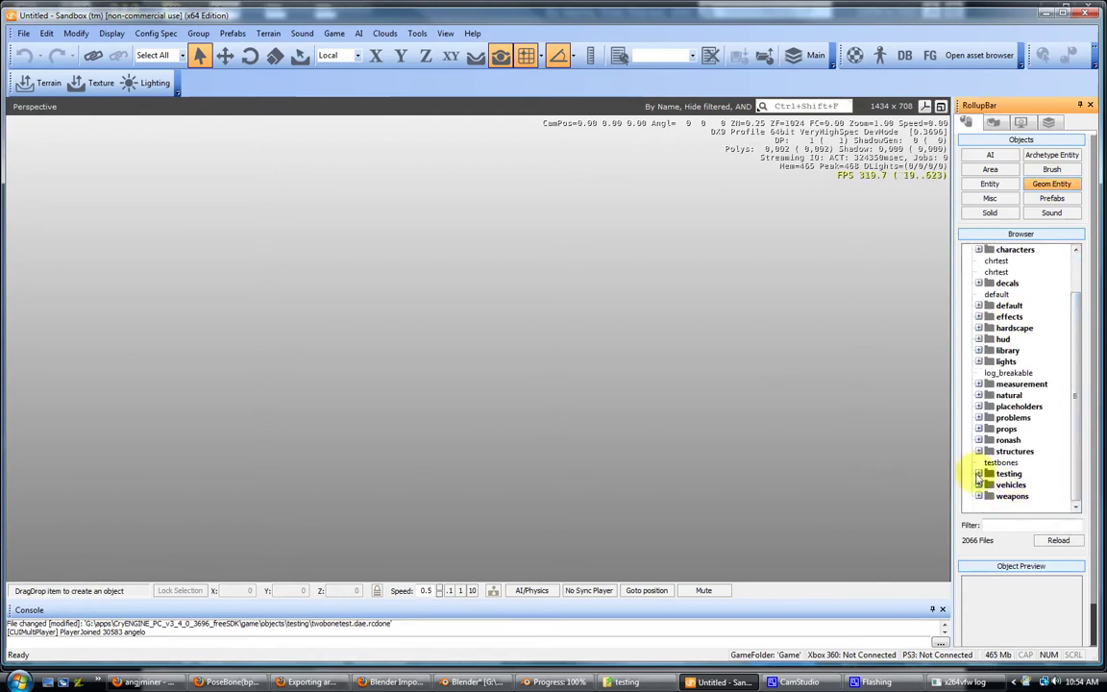
click(979, 475)
scroll(1047, 442, down, 3)
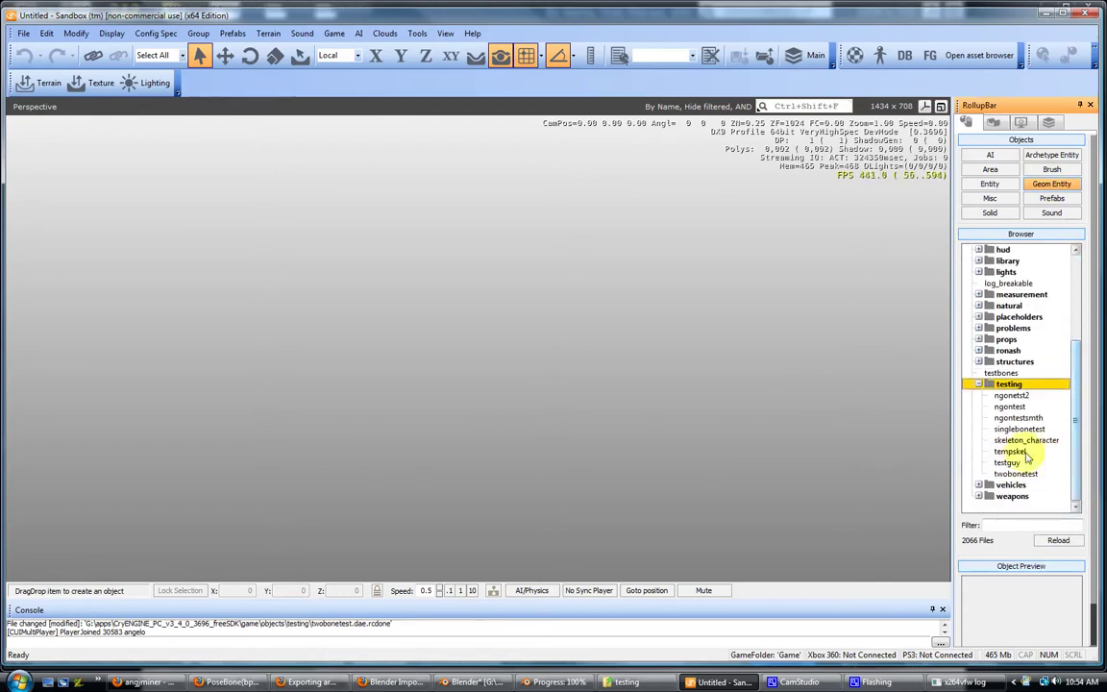
Step: Reload the asset list, select twobonetest under objects > testing, and launch the Character Editor
click(1058, 541)
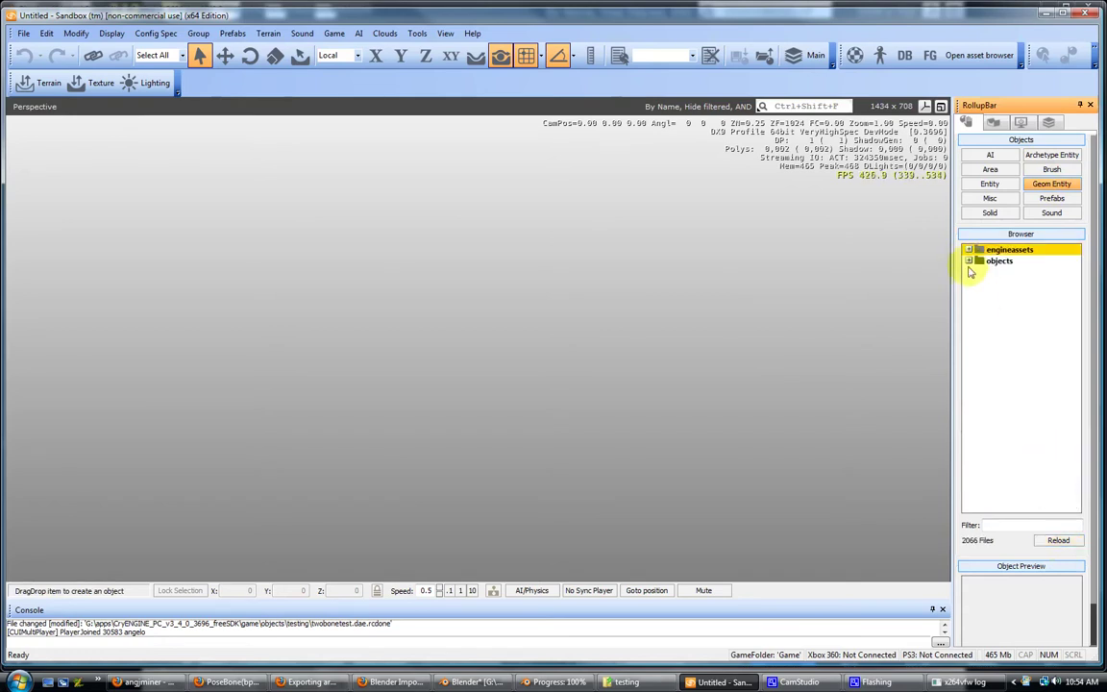
click(972, 261)
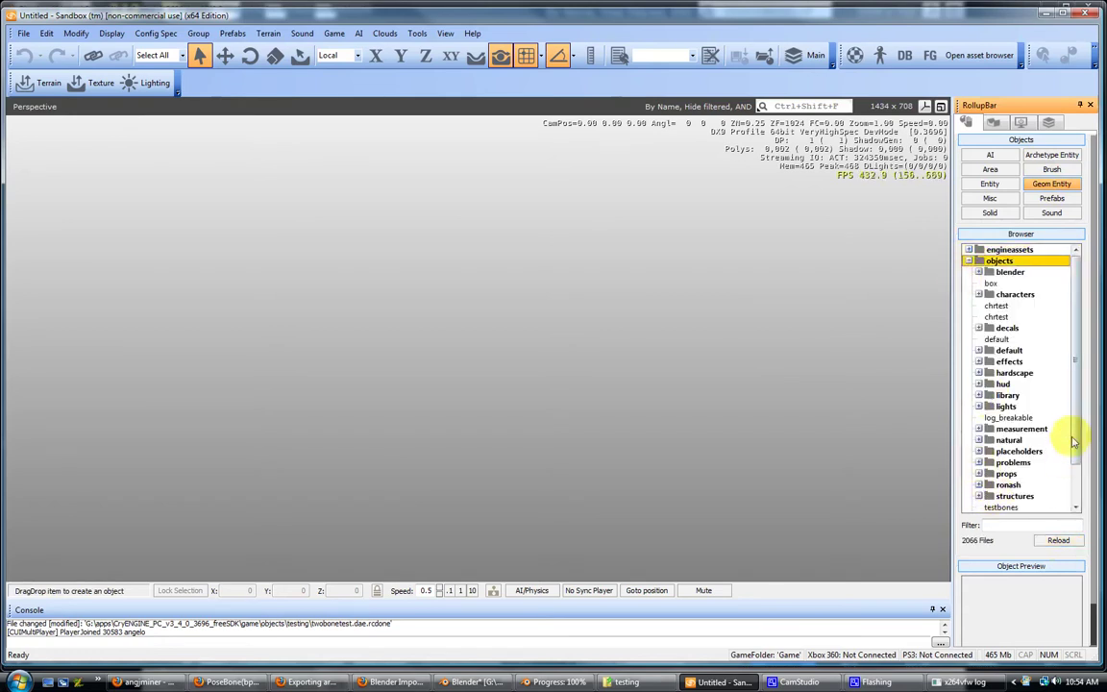
scroll(1072, 471, down, 2)
click(979, 474)
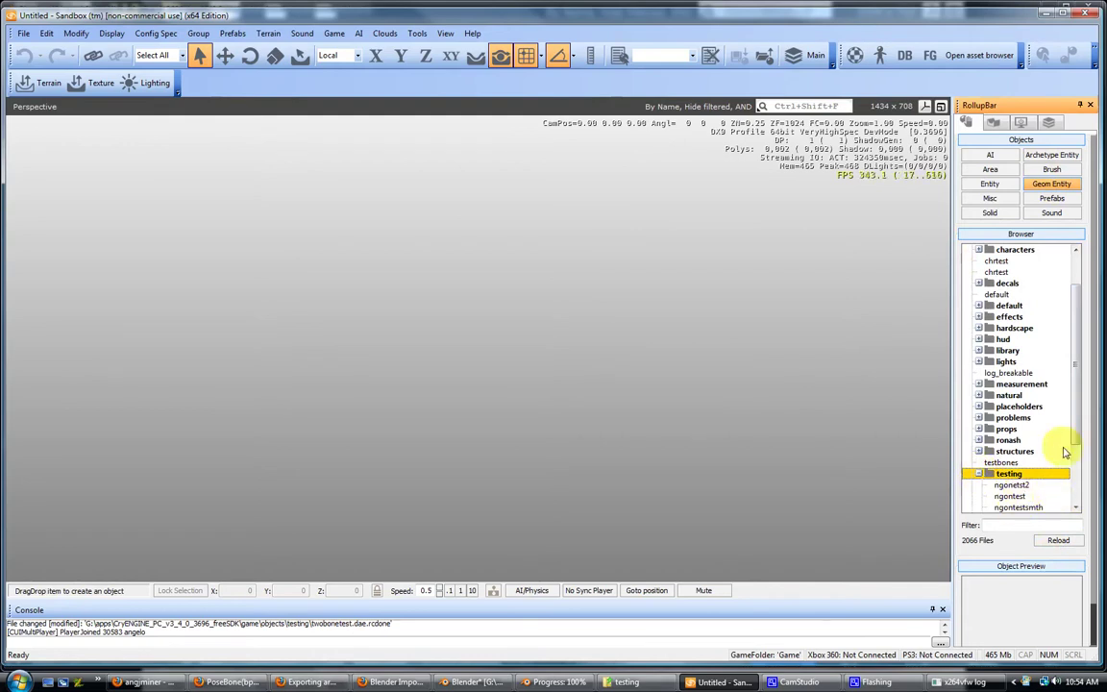
scroll(1067, 456, down, 3)
click(1015, 474)
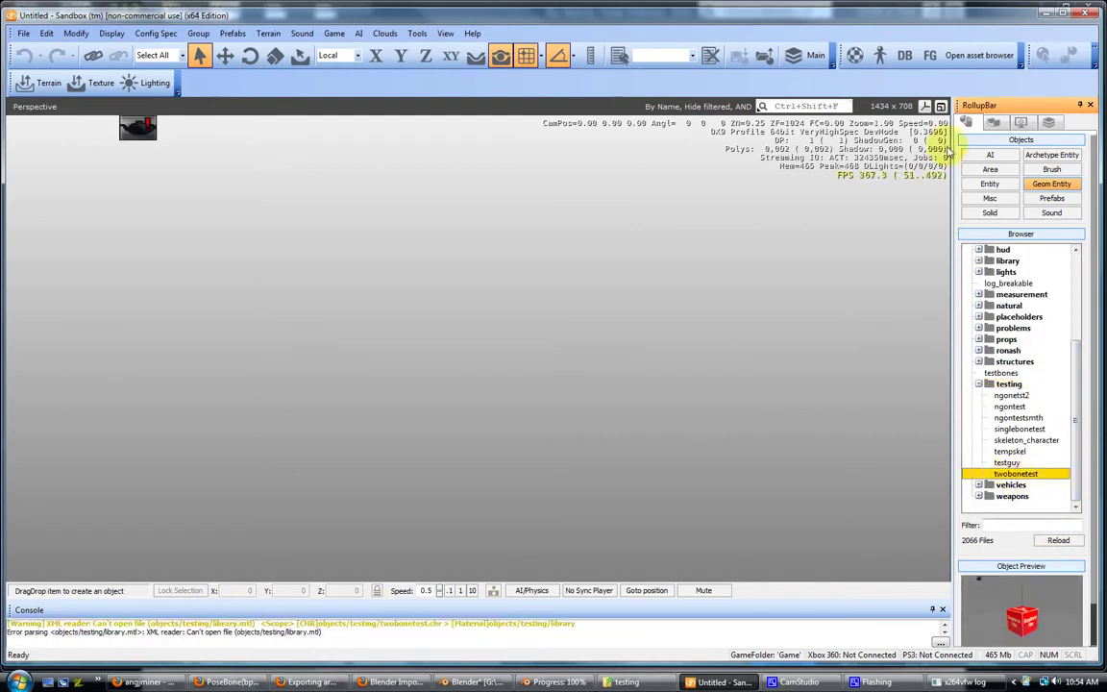
click(877, 55)
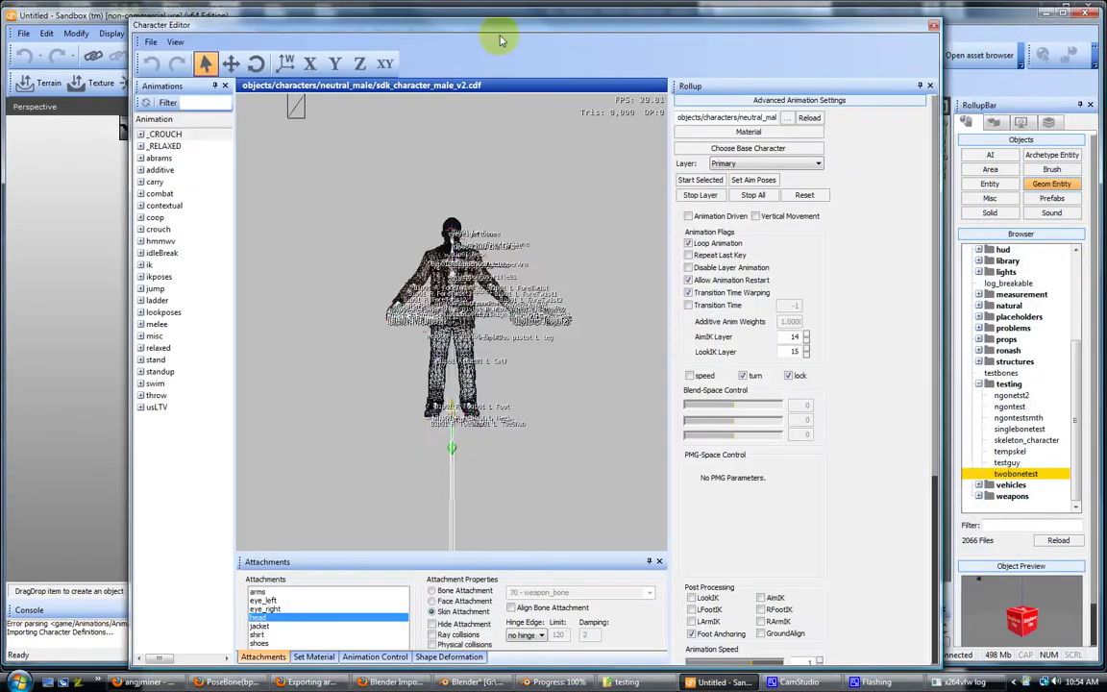
Step: Load twobonetest.chr in the Character Editor, orbit around its skeleton, then close the editor
click(151, 42)
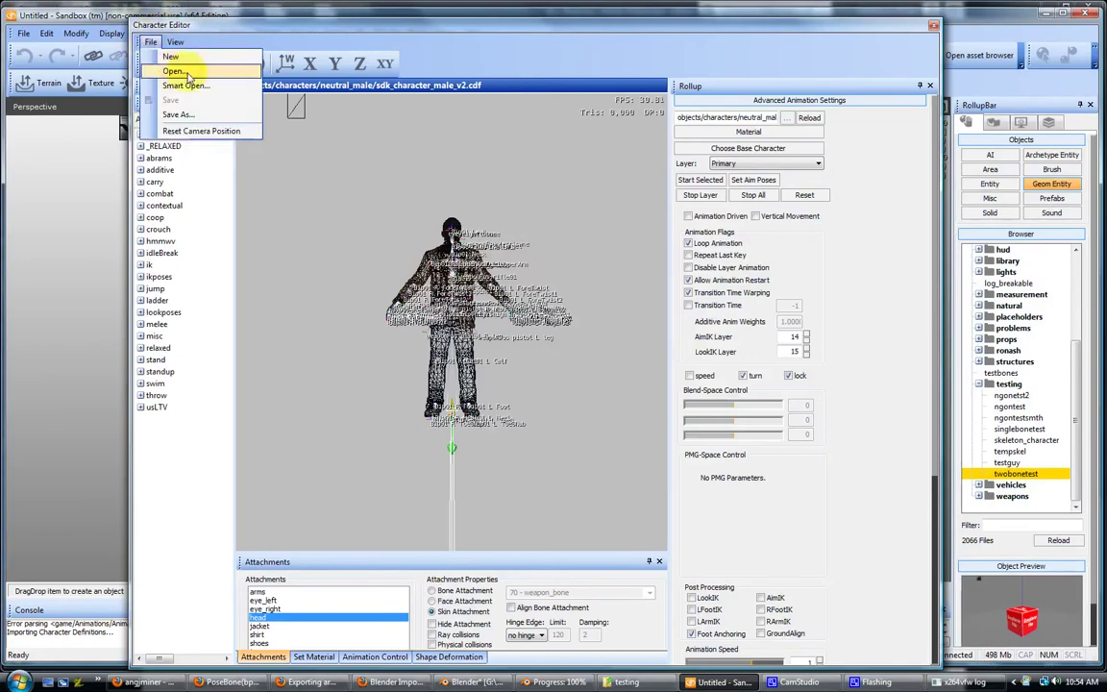
click(173, 71)
click(270, 279)
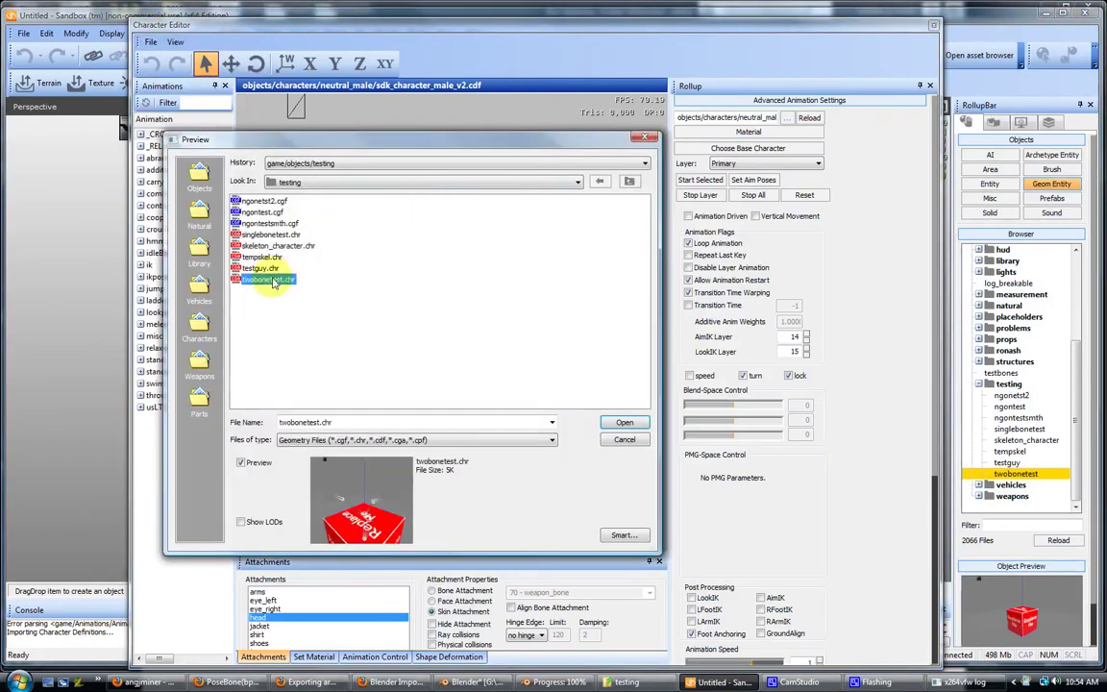
click(623, 424)
right_drag(538, 402, 458, 395)
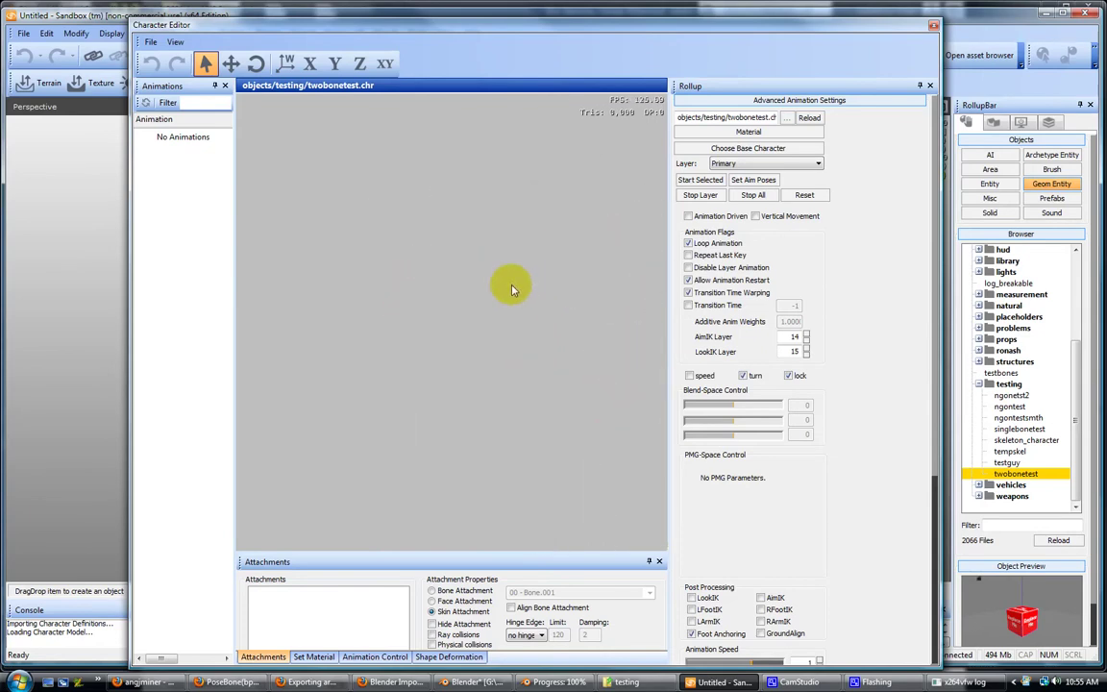
click(933, 25)
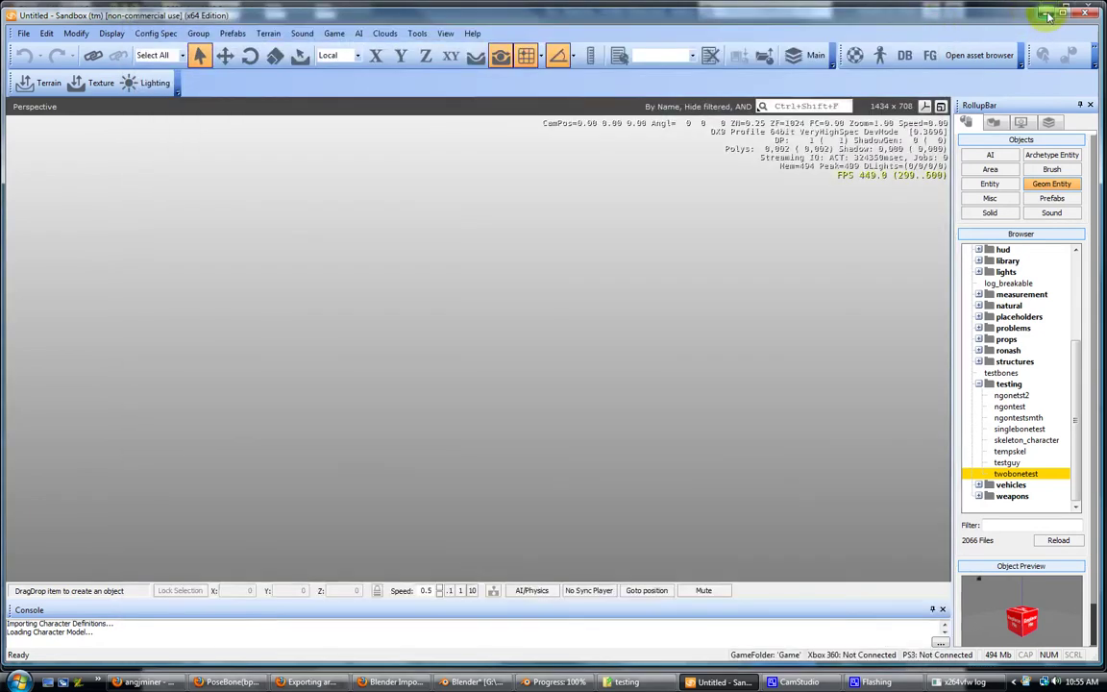
click(1047, 13)
click(510, 387)
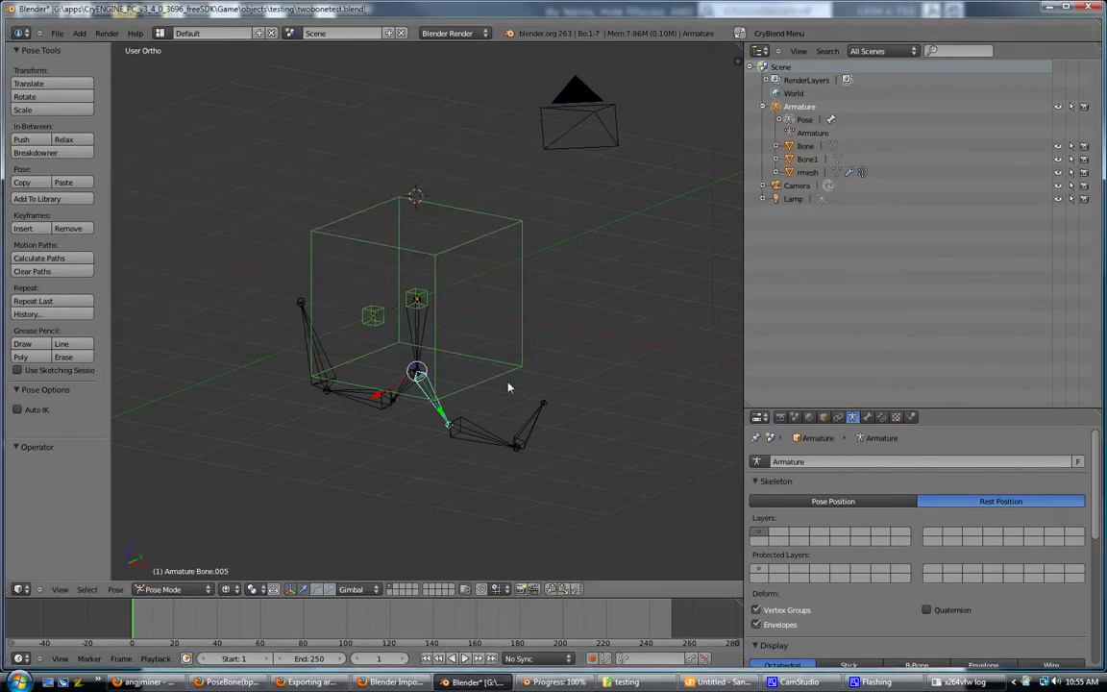
key(KP_5)
key(KP_1)
key(KP_5)
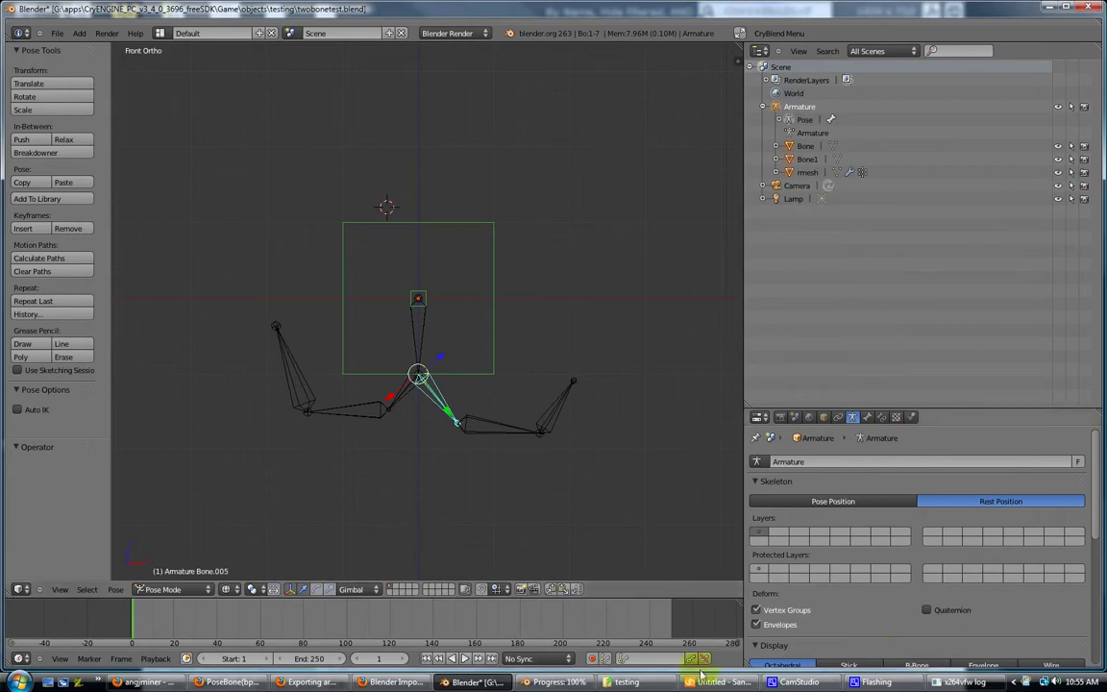
click(728, 682)
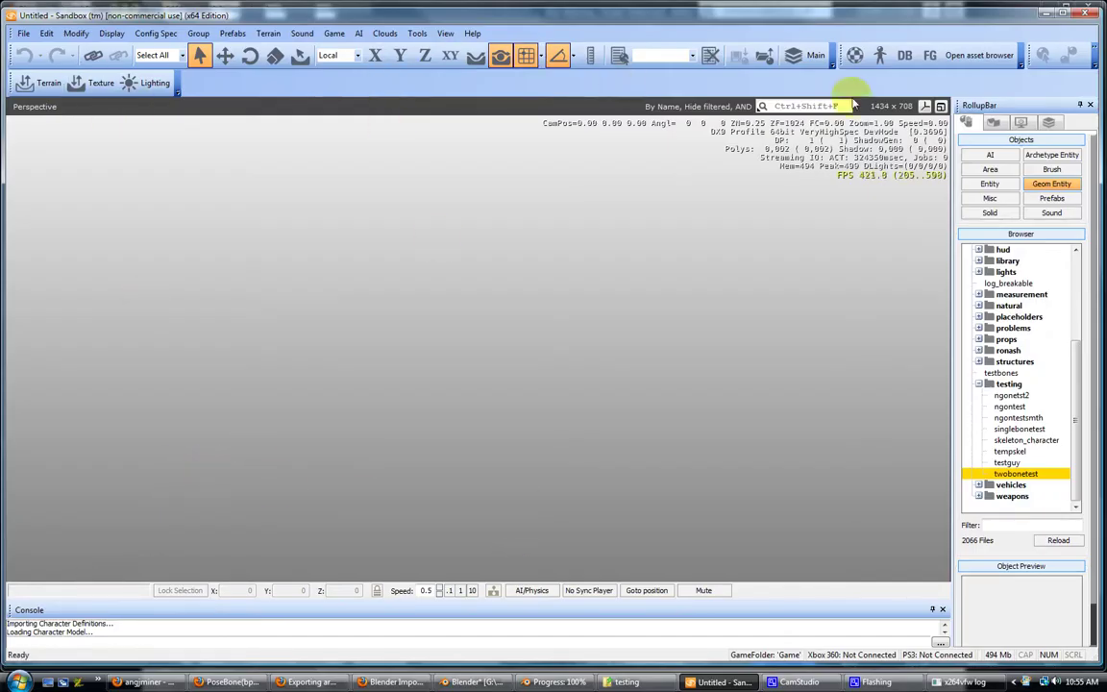
Step: Open the hml2.cry level from the hml2 folder
click(25, 33)
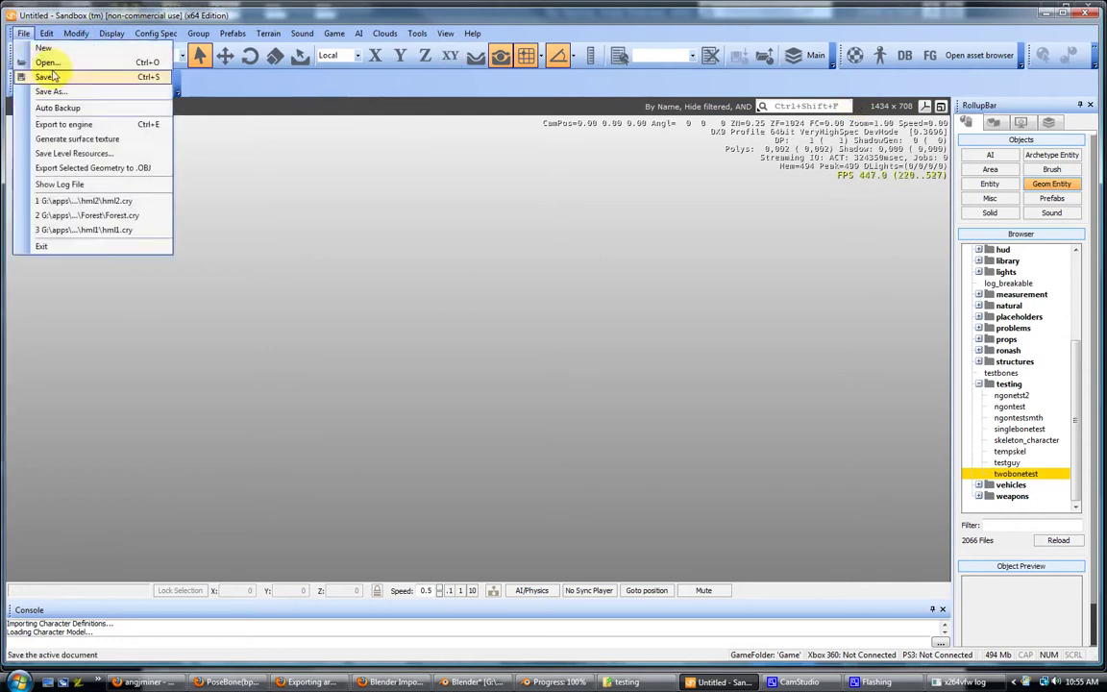
click(43, 65)
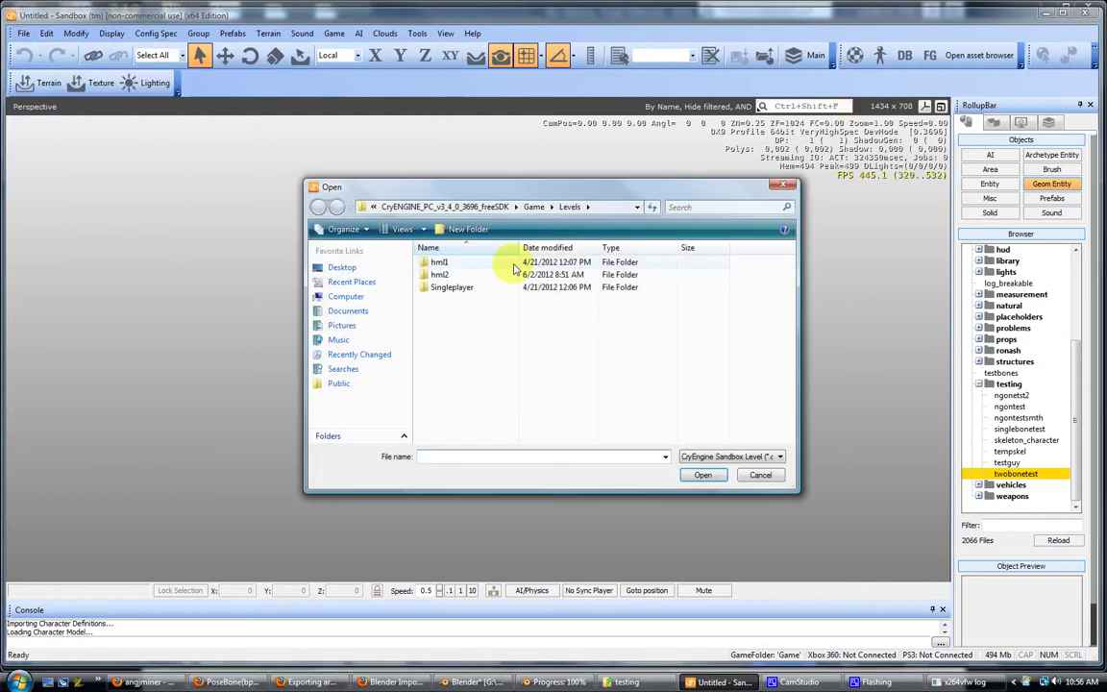
double_click(440, 276)
click(611, 264)
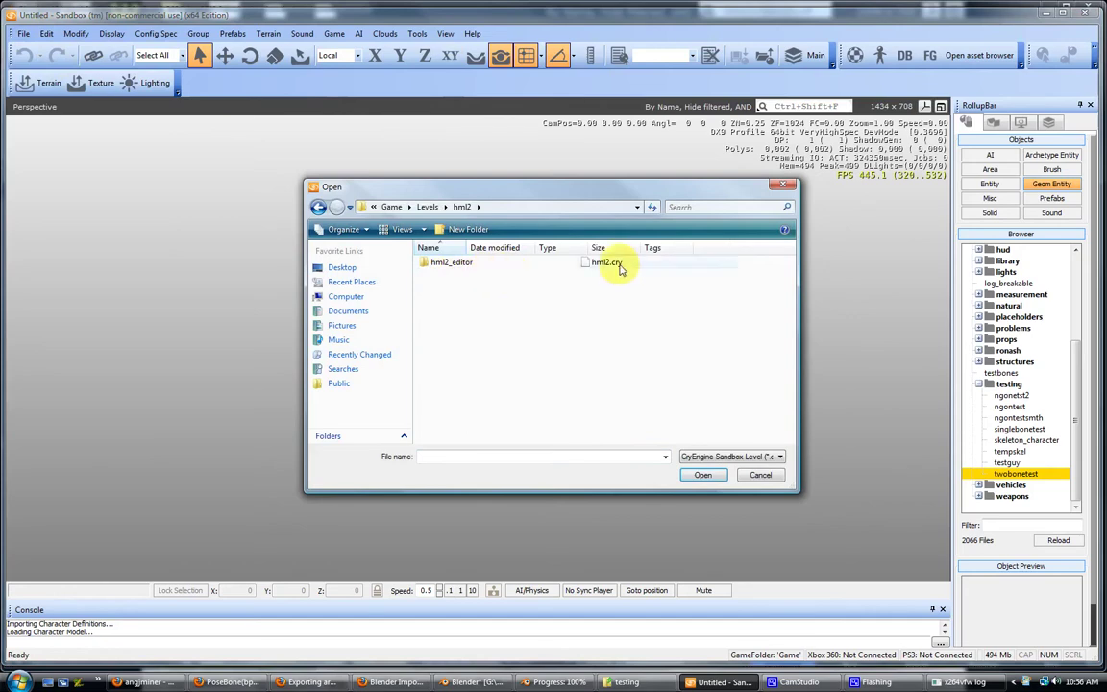
click(706, 475)
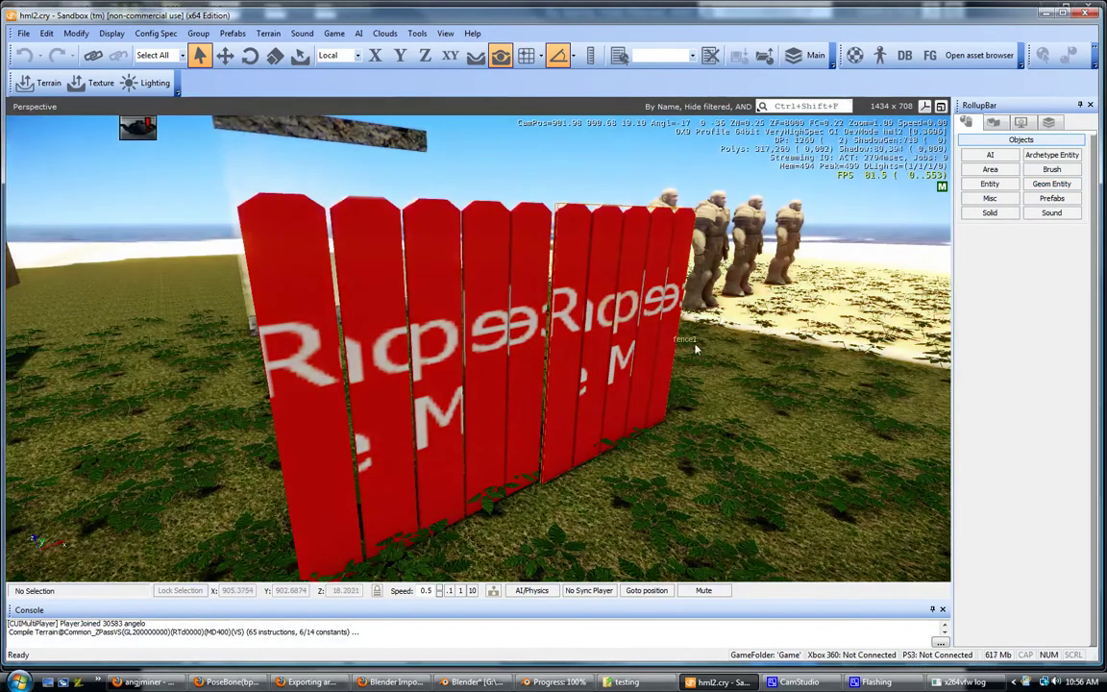
Step: Fly the camera around the hml2 fence and beach characters, then return to Blender
key(w)
right_drag(684, 357, 672, 346)
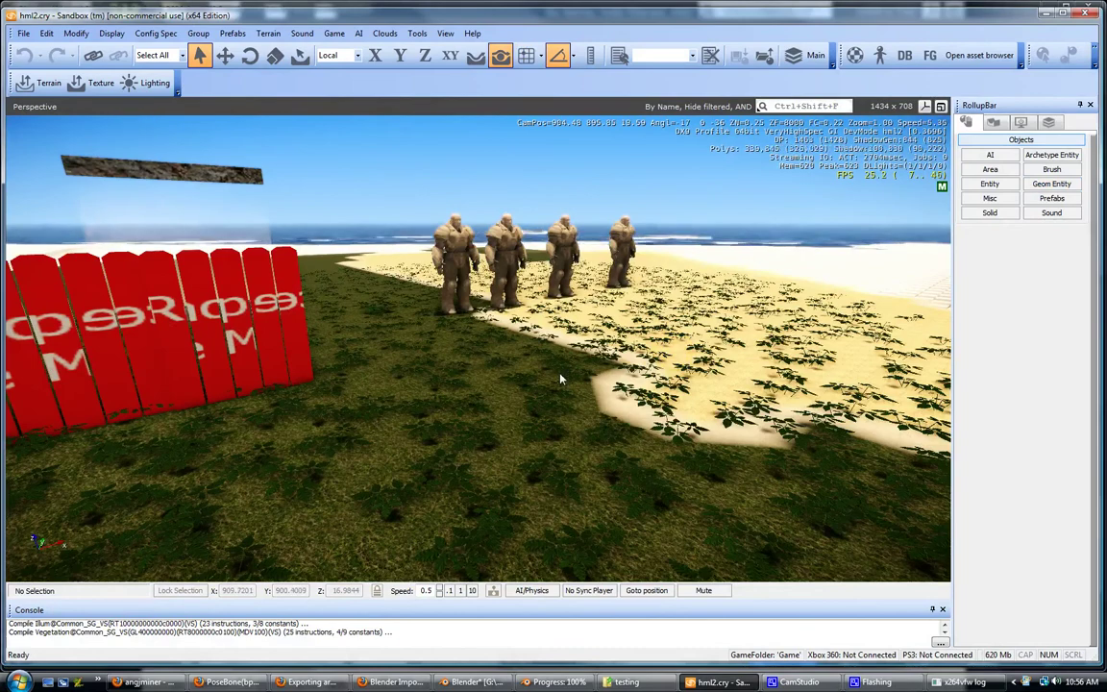
key(s)
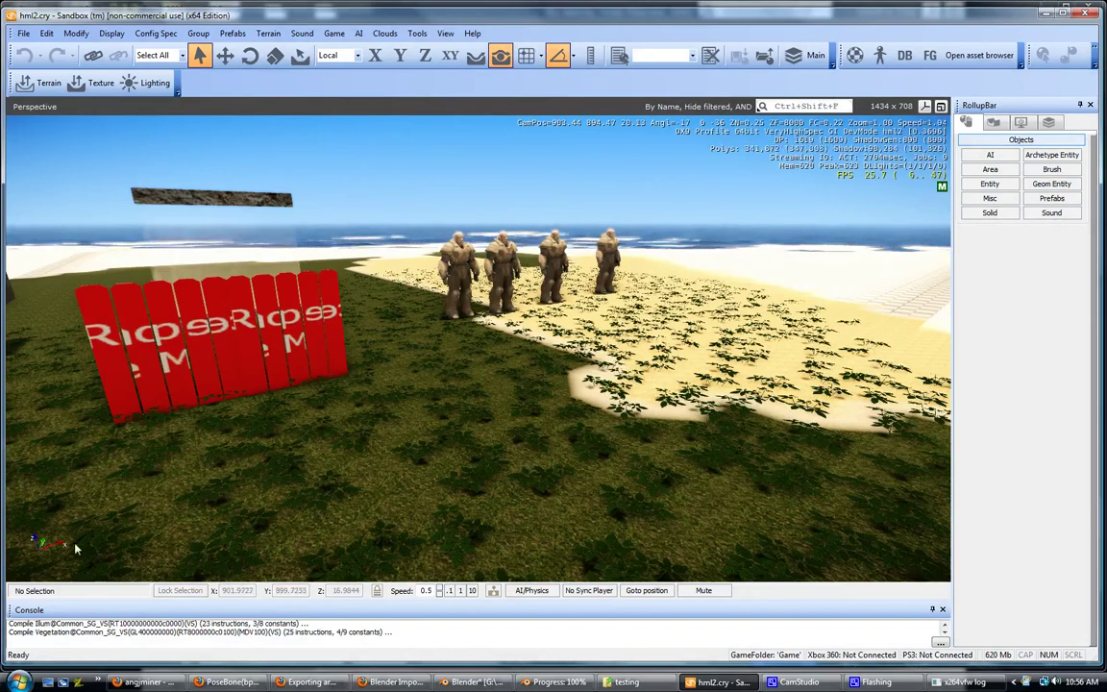
click(471, 681)
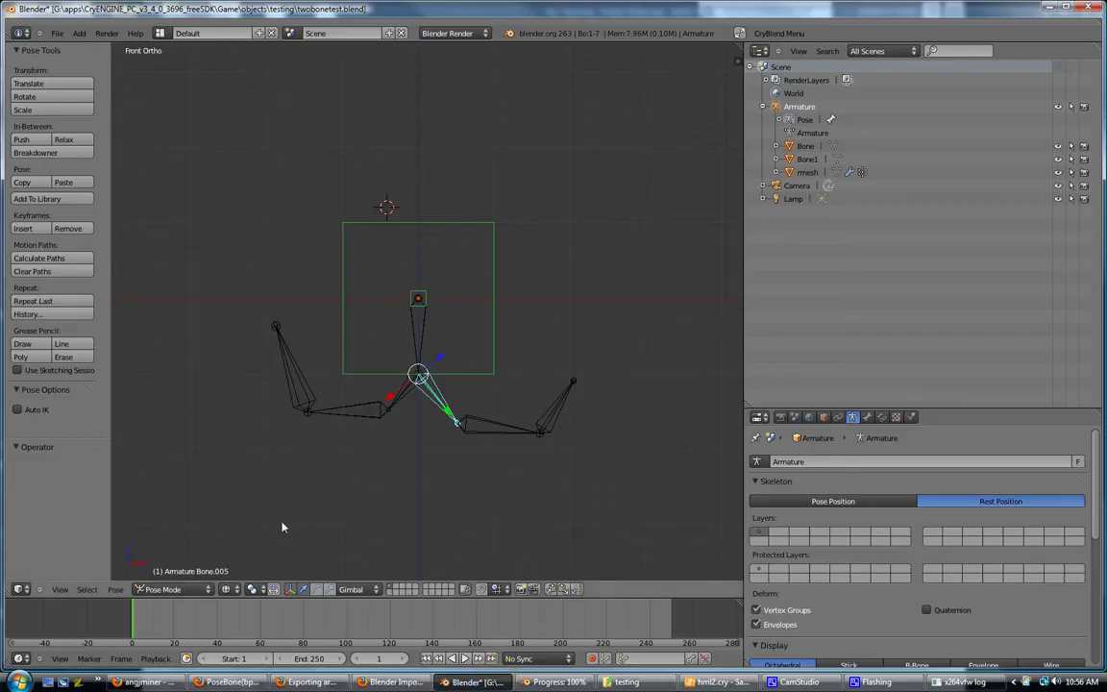
middle_drag(411, 485, 346, 518)
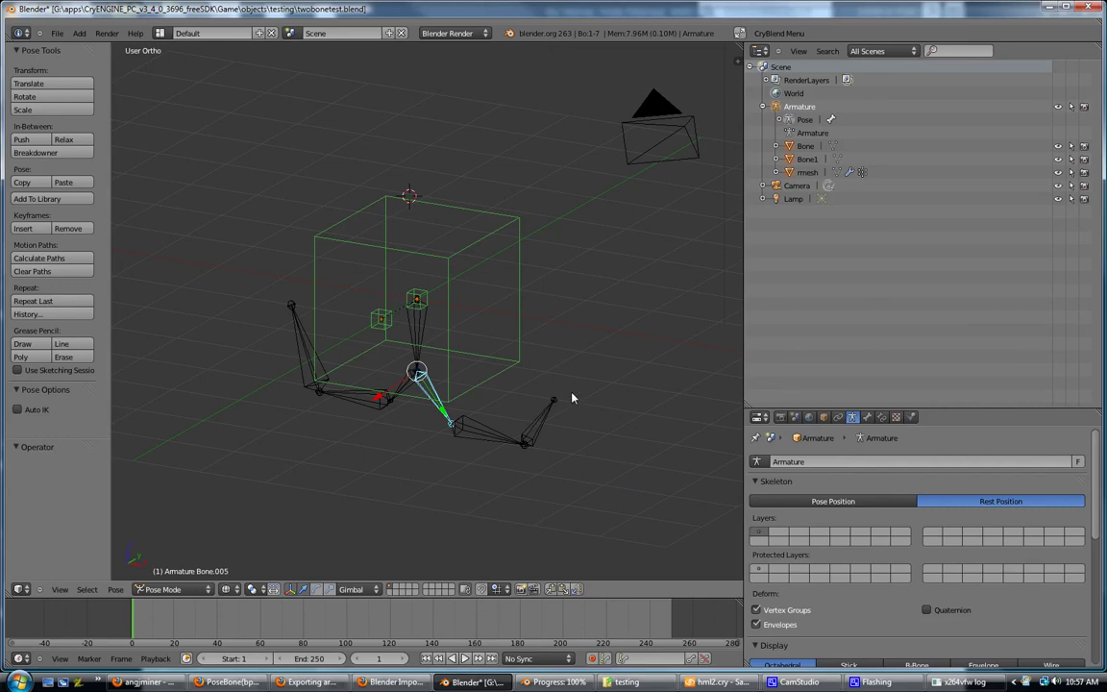
scroll(573, 396, down, 4)
scroll(572, 399, up, 4)
middle_drag(620, 432, 665, 429)
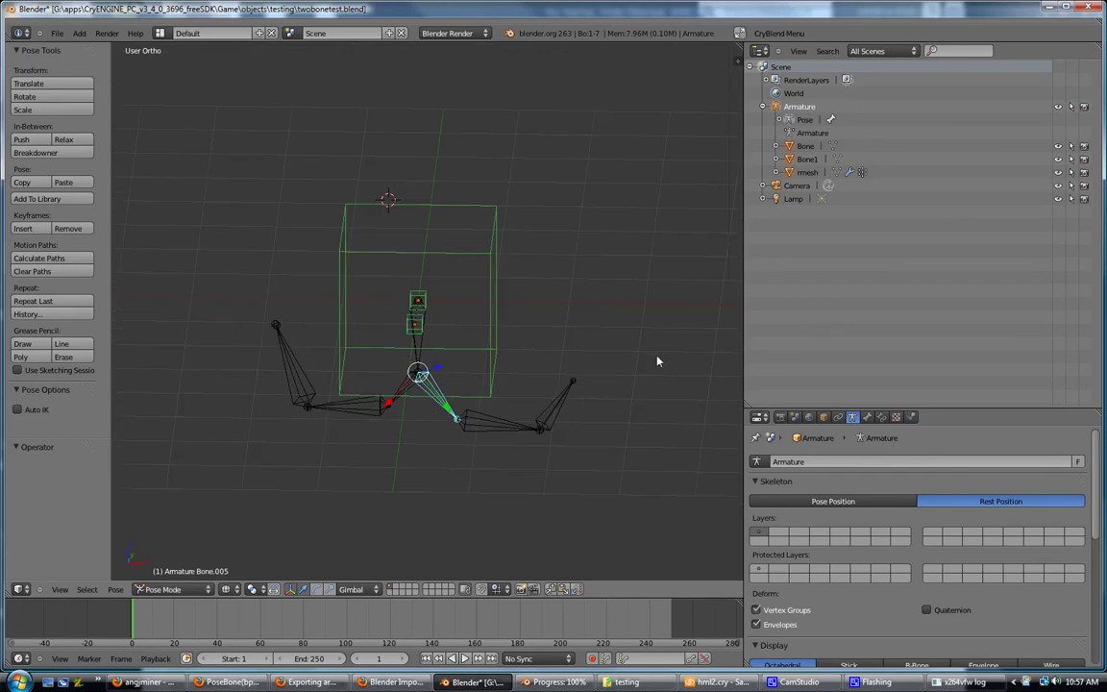